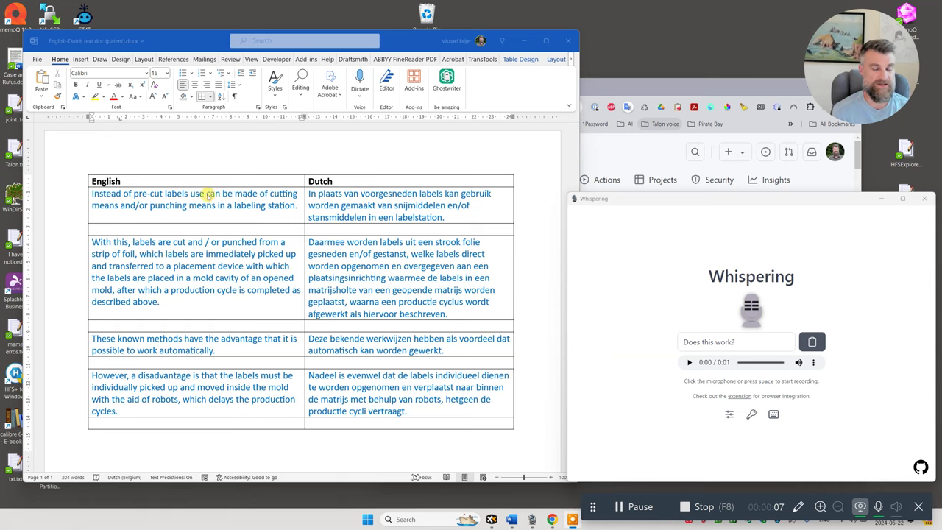
# - Bring up the Whispering GitHub repository in Chrome, maximize it, and look through its README's overview and features
pyautogui.click(628, 87)
pyautogui.moveTo(628, 87); pyautogui.dragTo(471, 56)
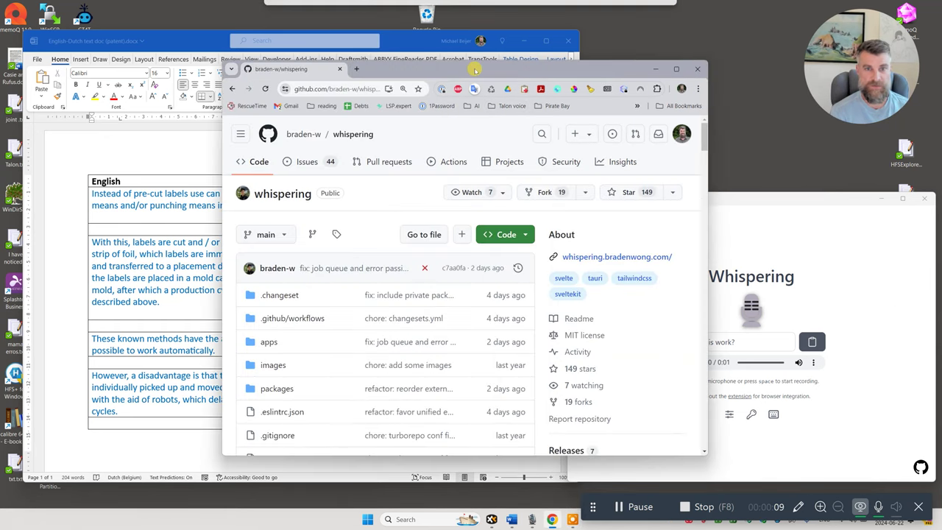
pyautogui.doubleClick(474, 57)
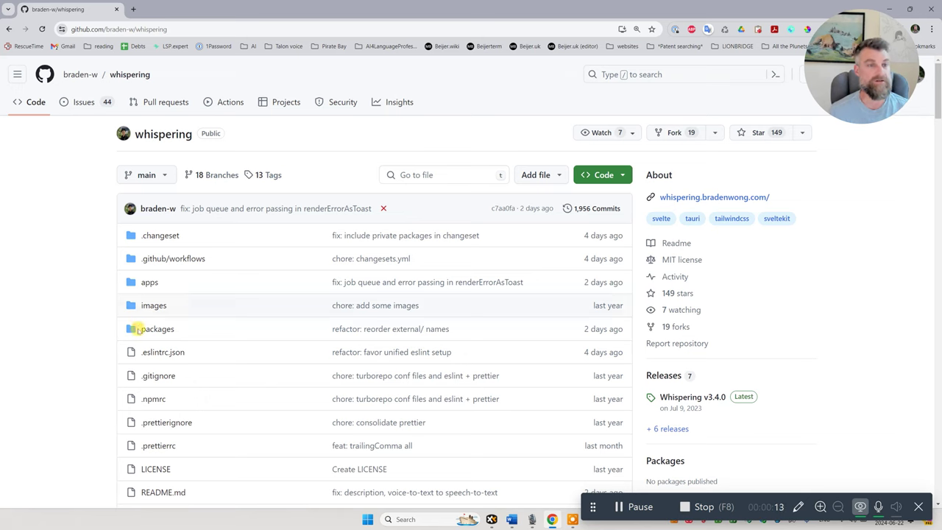
pyautogui.click(176, 29)
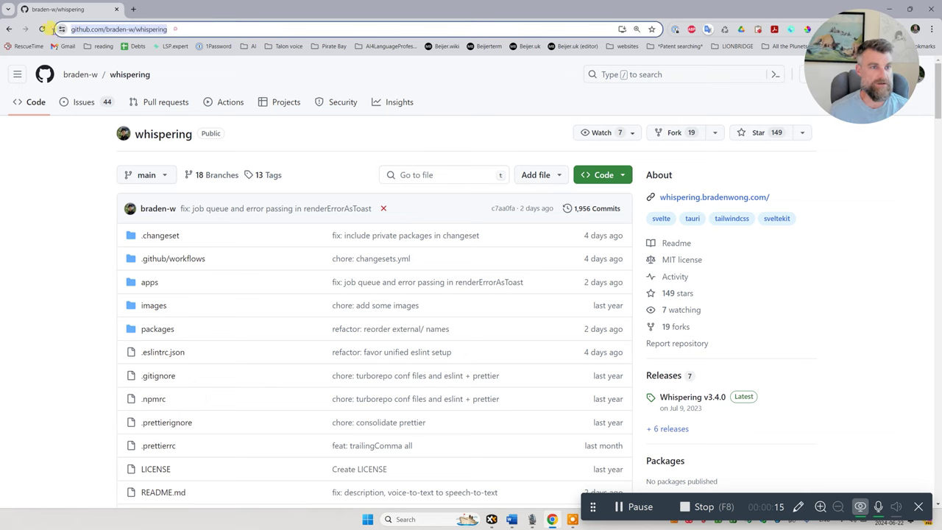
pyautogui.scroll(-5, 239, 380)
pyautogui.scroll(-1, 243, 382)
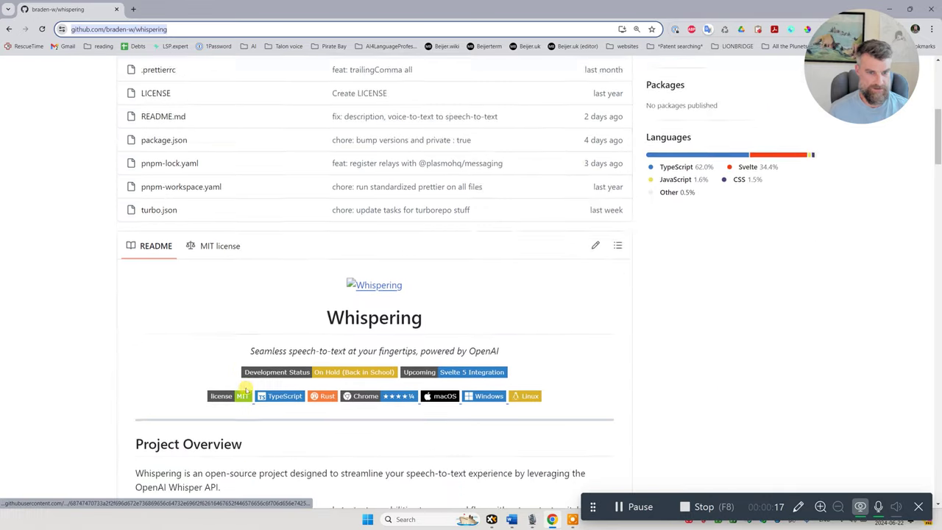
pyautogui.scroll(-4, 420, 412)
pyautogui.scroll(-1, 422, 399)
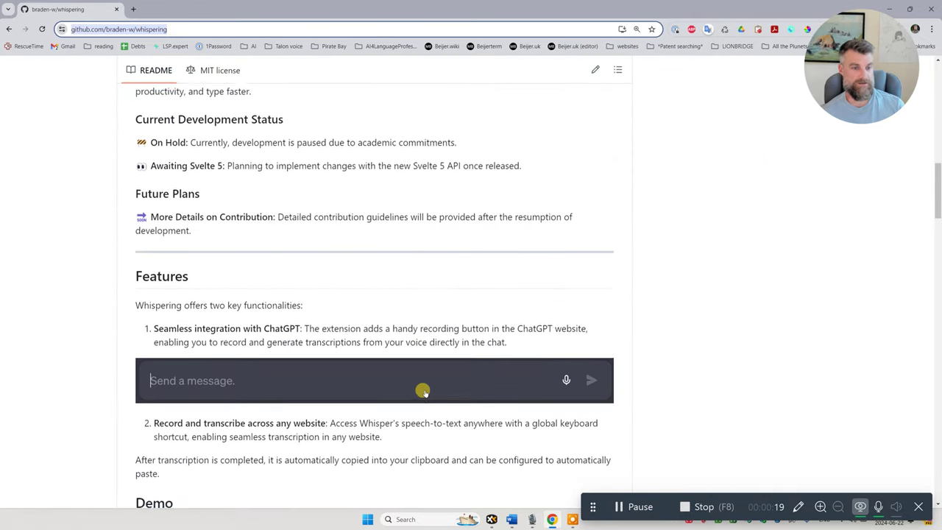
pyautogui.scroll(7, 420, 388)
pyautogui.scroll(4, 423, 390)
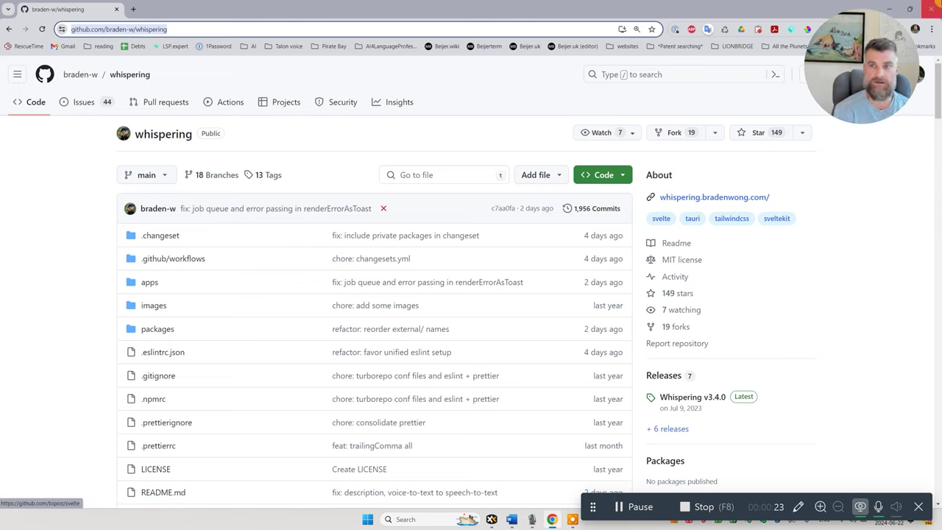
pyautogui.click(887, 9)
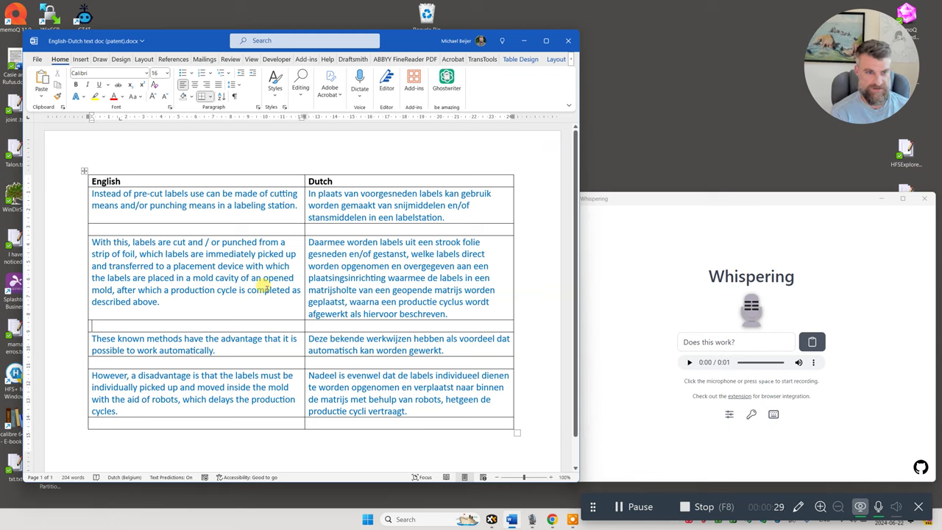
pyautogui.click(686, 199)
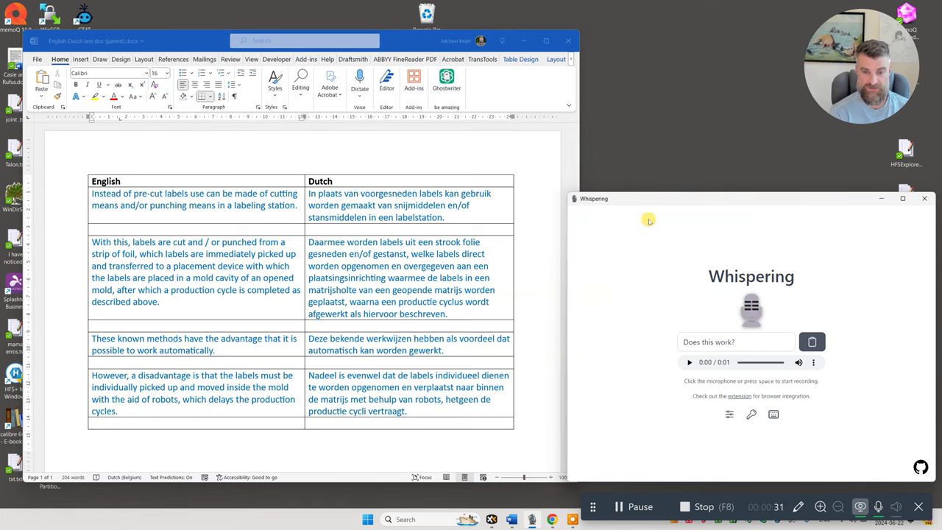
pyautogui.click(368, 519)
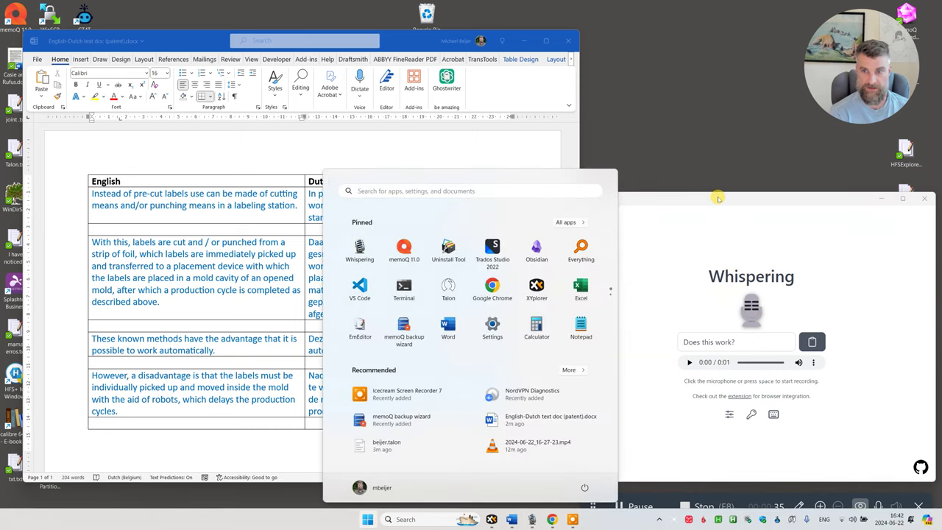
pyautogui.click(720, 219)
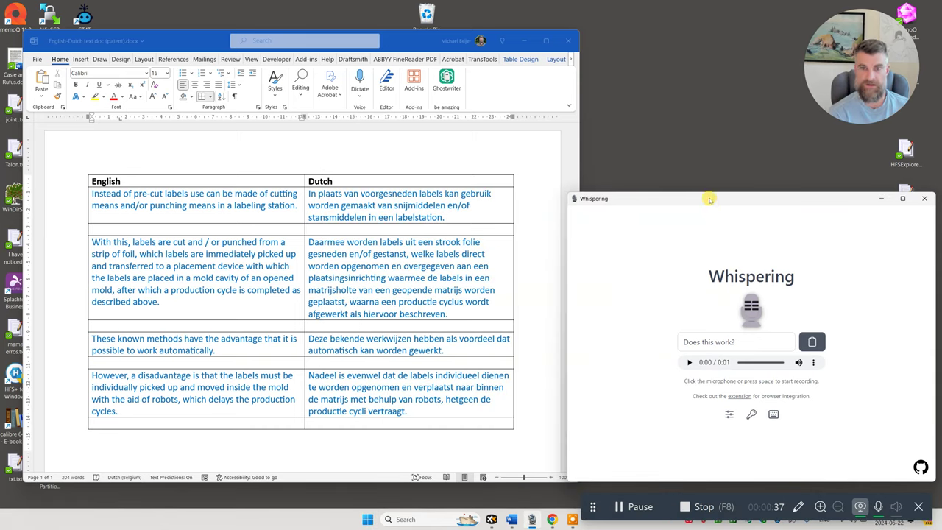
pyautogui.moveTo(710, 199); pyautogui.dragTo(709, 196)
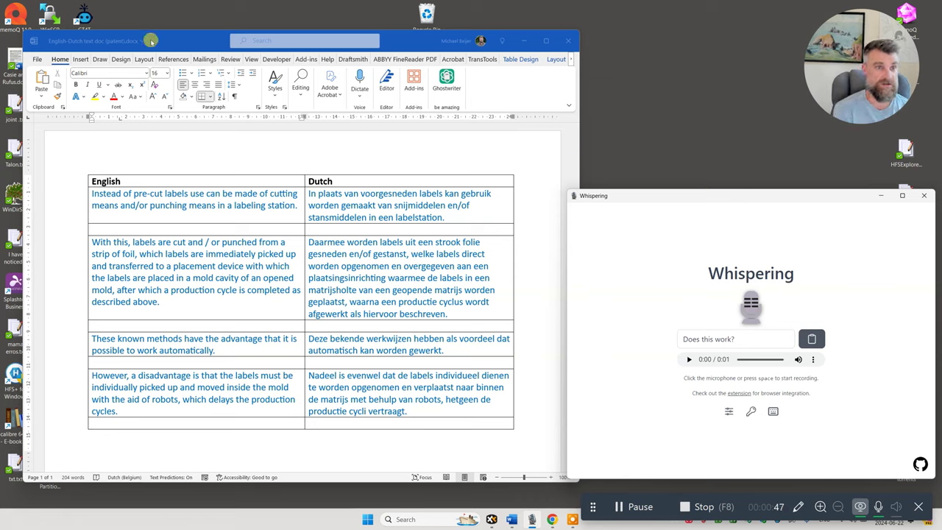
# - Switch to the Word document and dictate "Instead of pre-cut labels..." with Whispering into the empty English cell below the first sentence
pyautogui.click(151, 41)
pyautogui.click(141, 227)
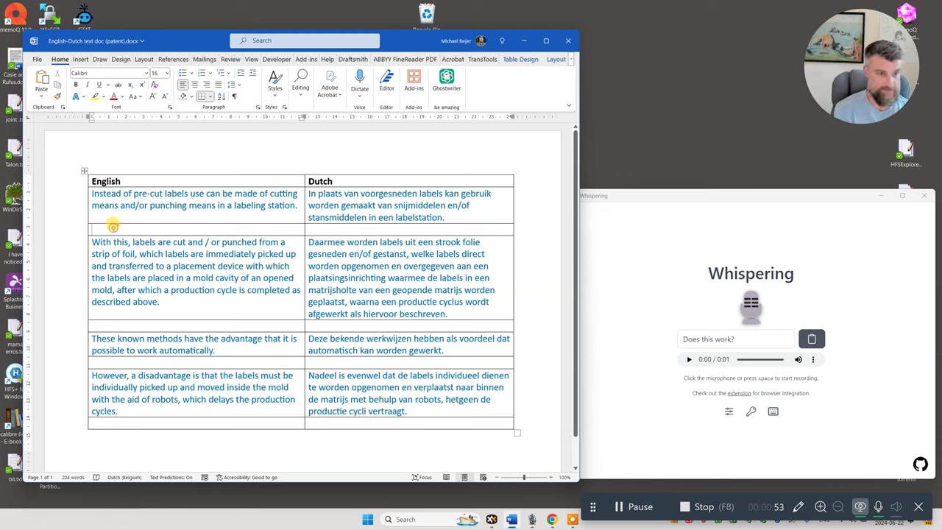
pyautogui.hotkey('ctrl', 'shift', ';')
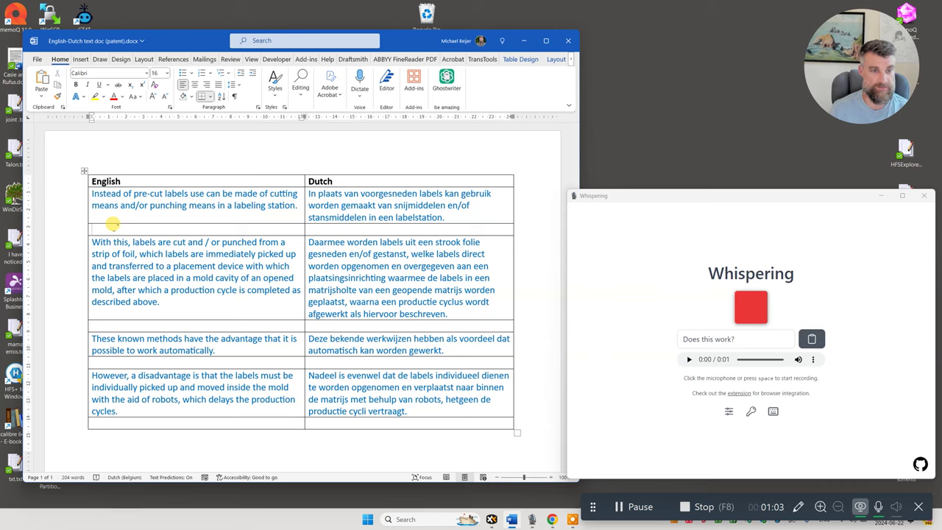
pyautogui.hotkey('ctrl', 'shift', ';')
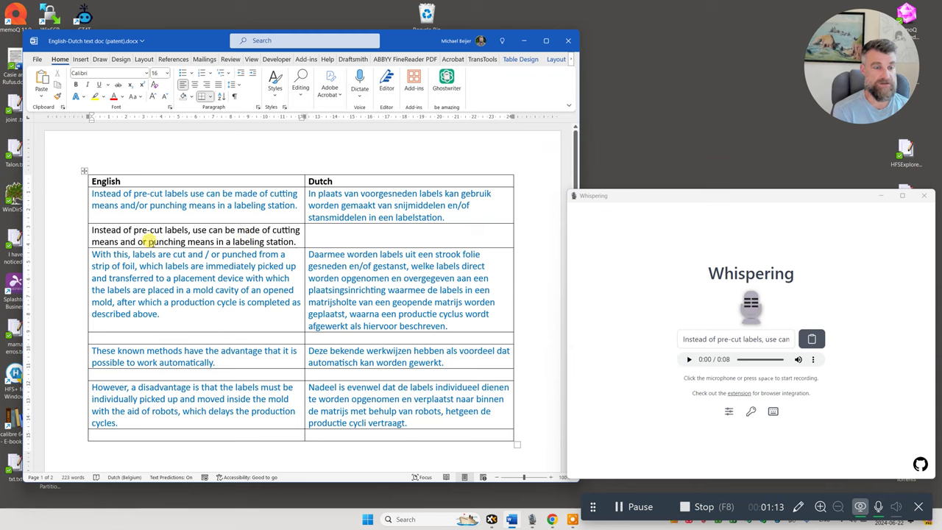
# - Correct the dictated English sentence to read "and/or" and remove the comma after "pre-cut labels"
pyautogui.click(136, 235)
pyautogui.press('BackSpace')
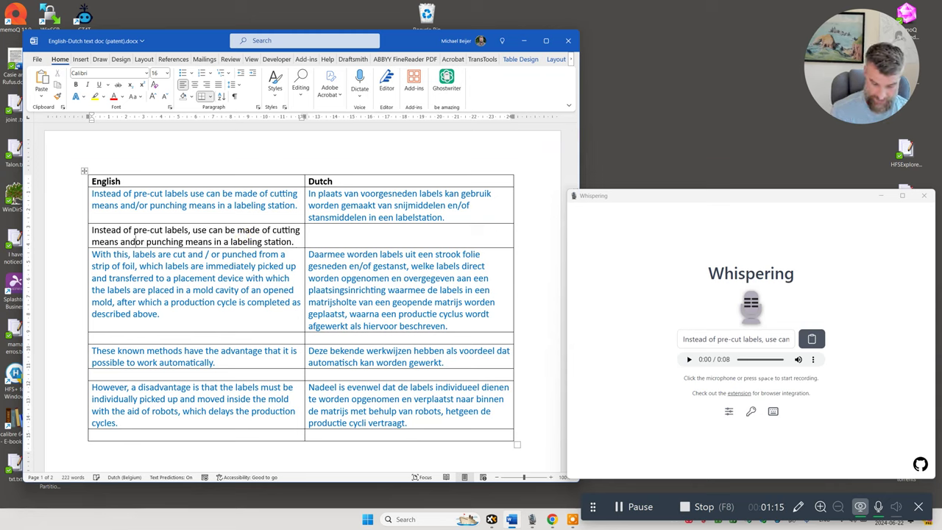
pyautogui.write('/or')
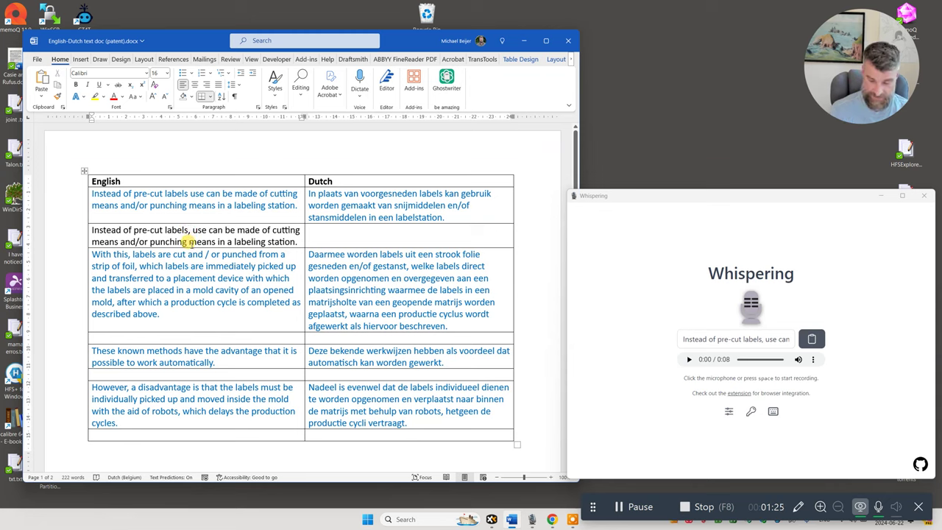
# - Dictate the Dutch sentence "In plaats van voorgesneden labels..." into the empty cell below its original, with "en/of" written with a slash
pyautogui.click(325, 231)
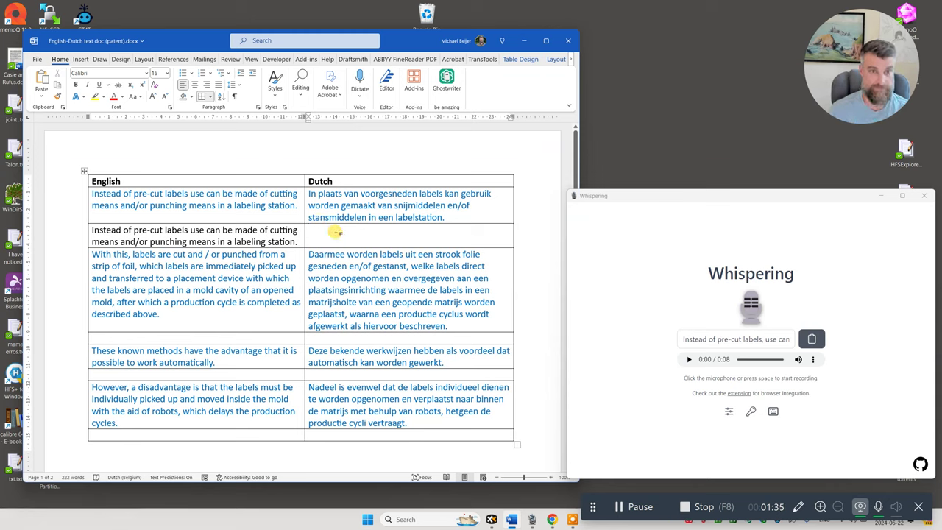
pyautogui.hotkey('ctrl', 'shift', ';')
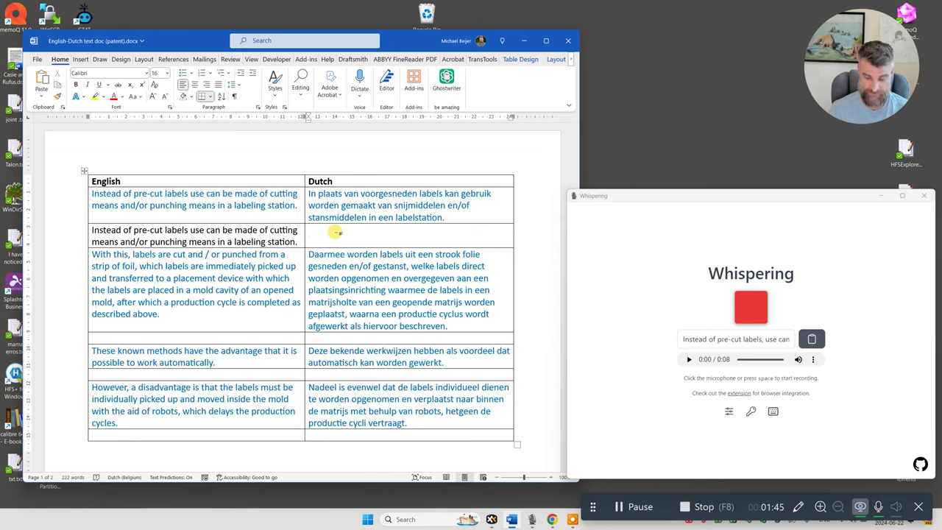
pyautogui.hotkey('ctrl', 'shift', ';')
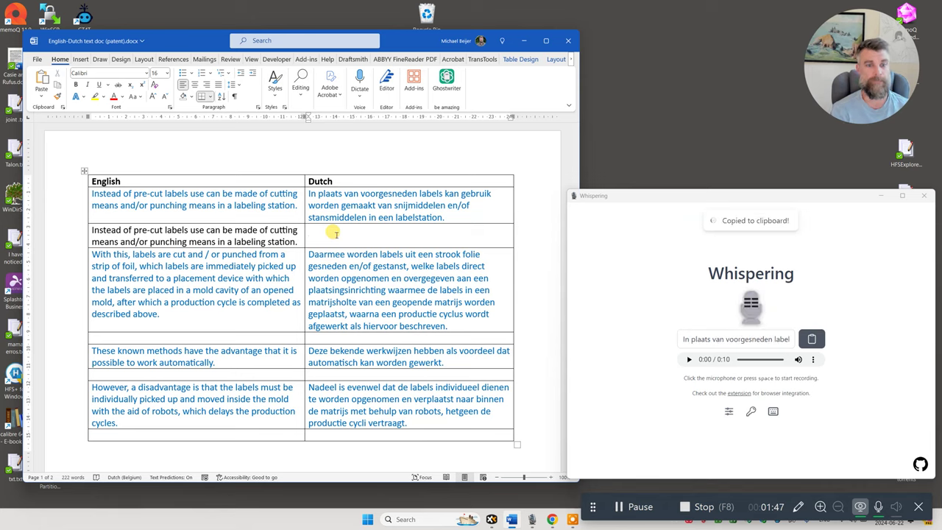
pyautogui.write('In plaats van voorgesneden labels kan gebruik worden gemaakt van snijmiddelen en of stansmiddelen in een labelstation.')
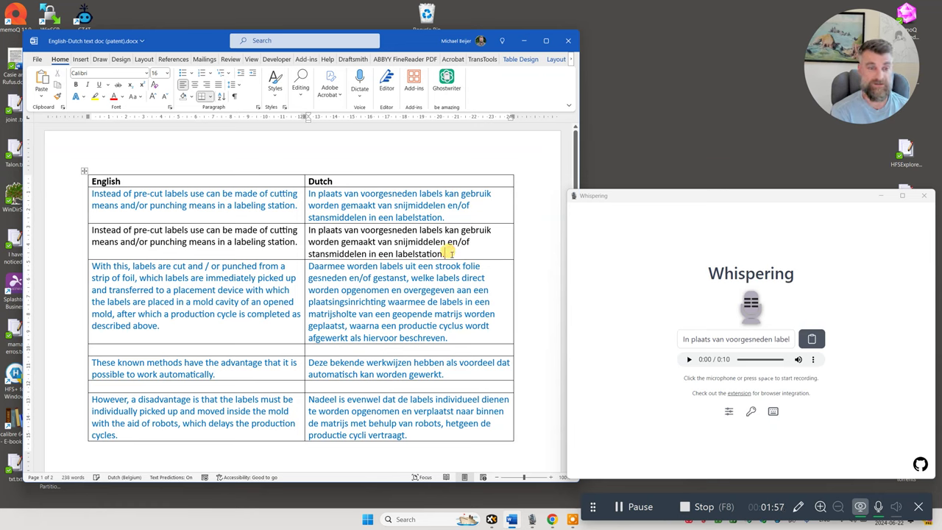
pyautogui.click(451, 253)
# - Dictate "These known methods have the advantage that it is possible to work automatically." into the empty English cell below the matching sentence
pyautogui.scroll(-1, 221, 294)
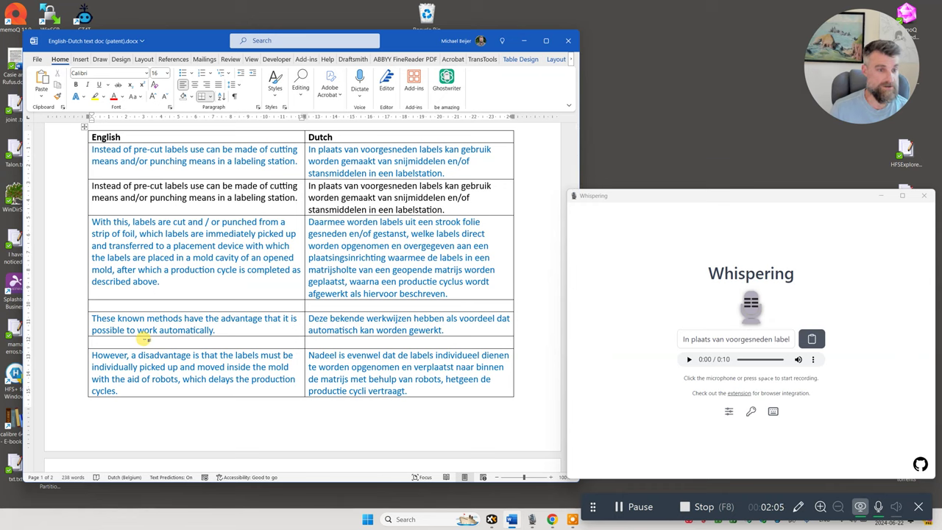
pyautogui.hotkey('ctrl', 'shift', ';')
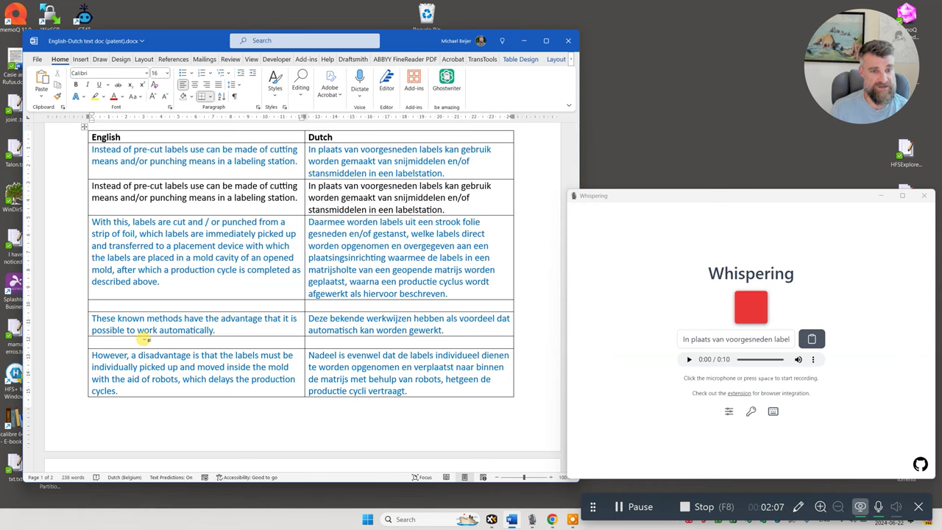
pyautogui.scroll(-2, 145, 339)
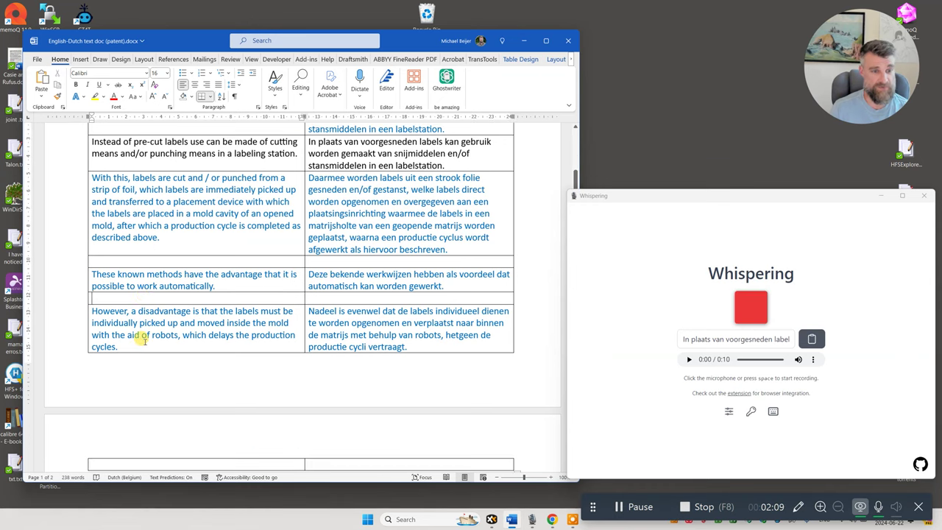
pyautogui.hotkey('ctrl', 'shift', ';')
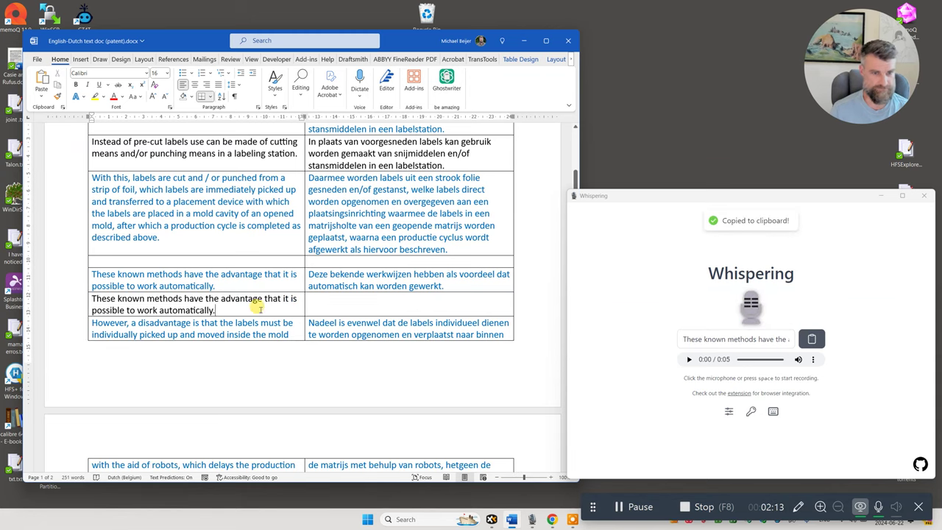
# - Dictate "Deze bekende werkwijzen hebben als voordeel dat automatisch kan worden gewerkt." into the empty Dutch cell of the same row
pyautogui.click(321, 298)
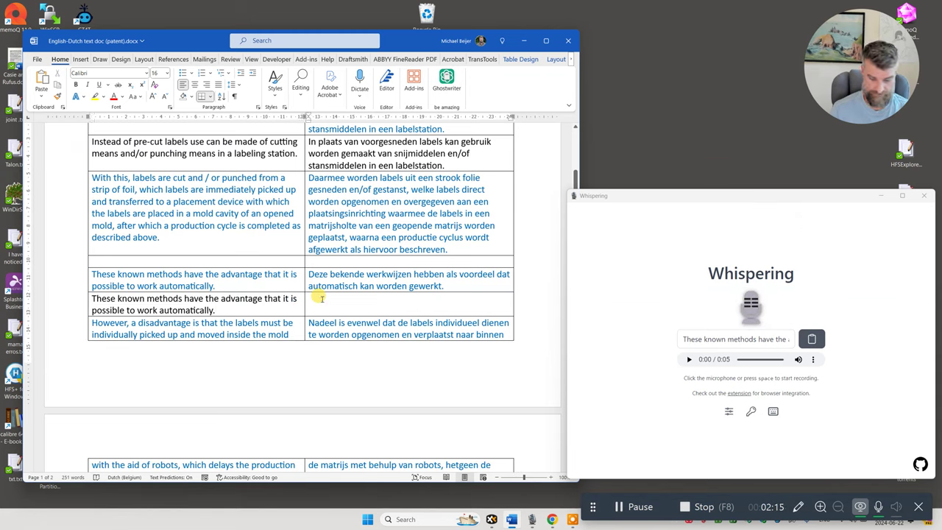
pyautogui.hotkey('ctrl', 'shift', ';')
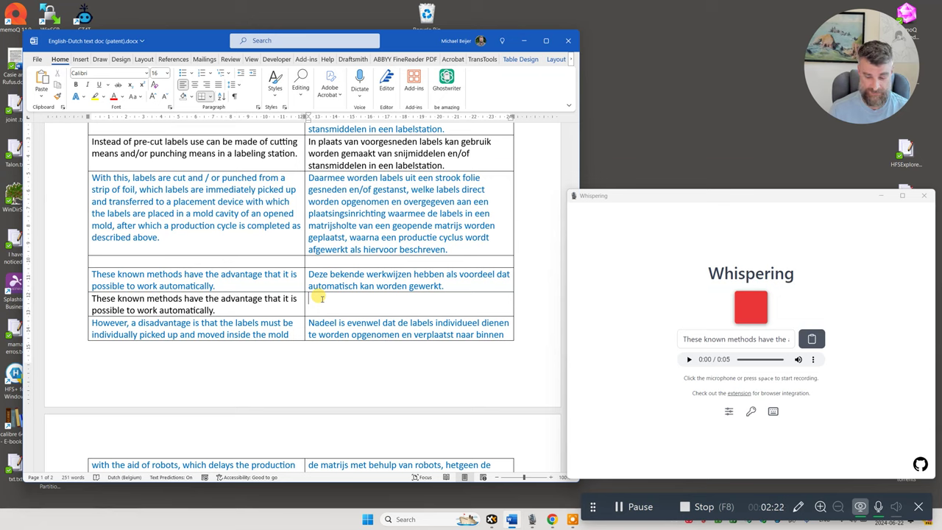
pyautogui.hotkey('ctrl', 'shift', ';')
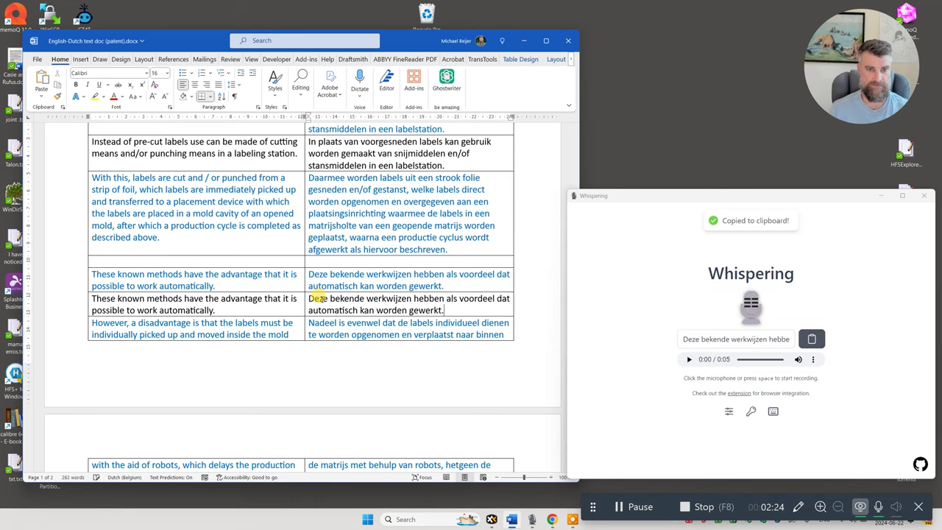
# - Dictate the English sentence beginning "However, a disadvantage is that the labels must be individually picked up" into the English cell of the last row
pyautogui.scroll(-3, 394, 306)
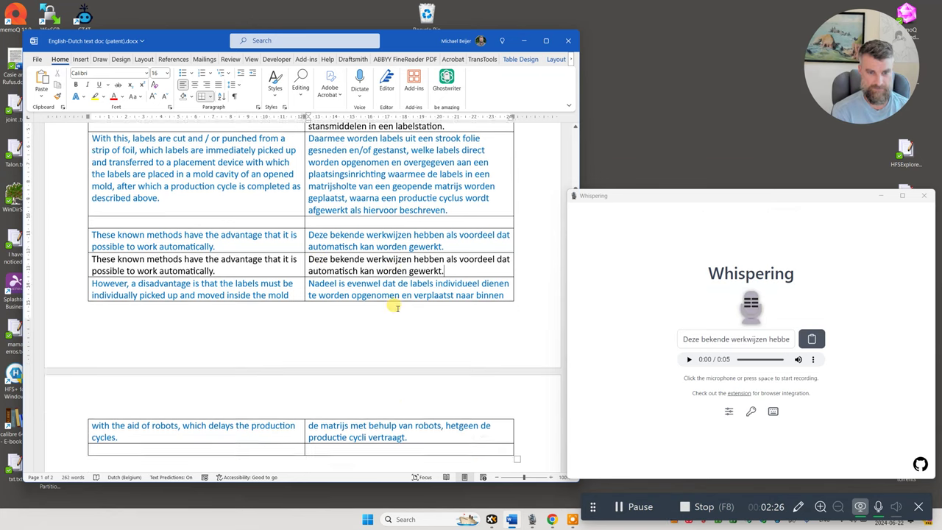
pyautogui.scroll(1, 394, 306)
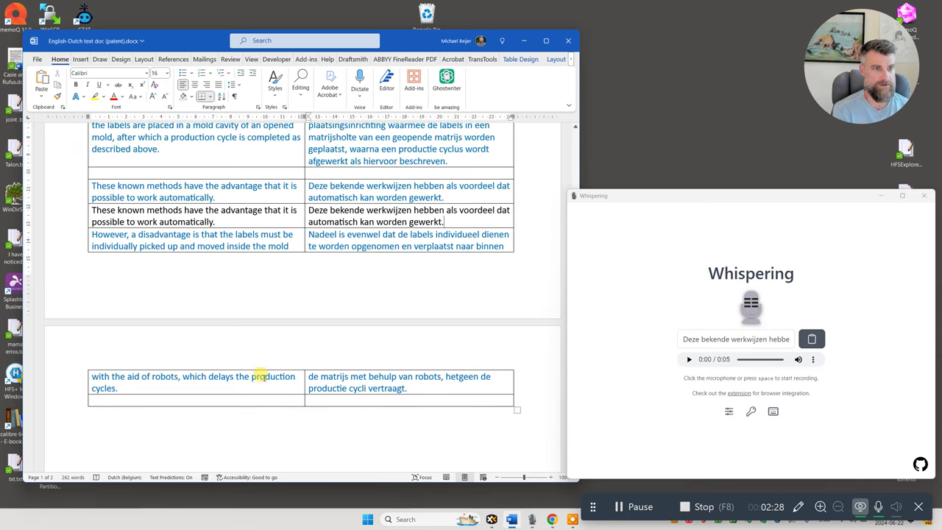
pyautogui.click(188, 398)
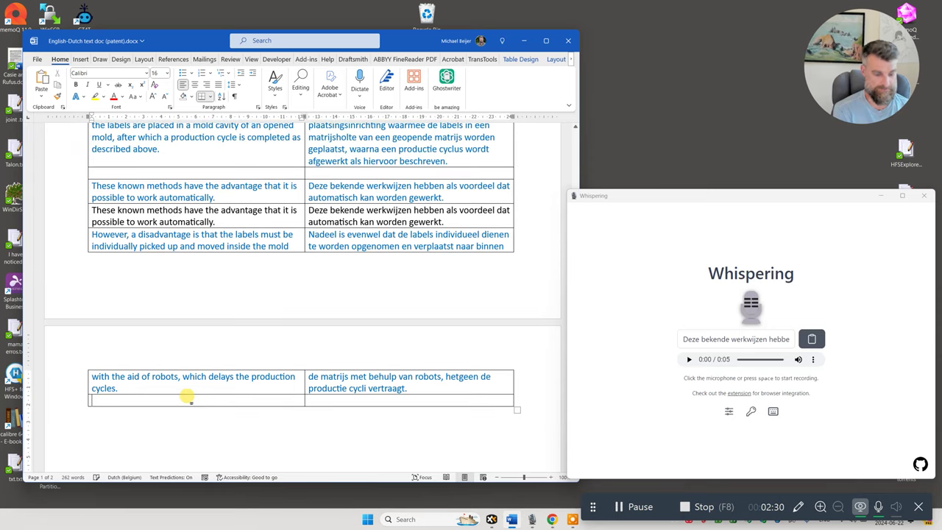
pyautogui.hotkey('ctrl', 'shift', ';')
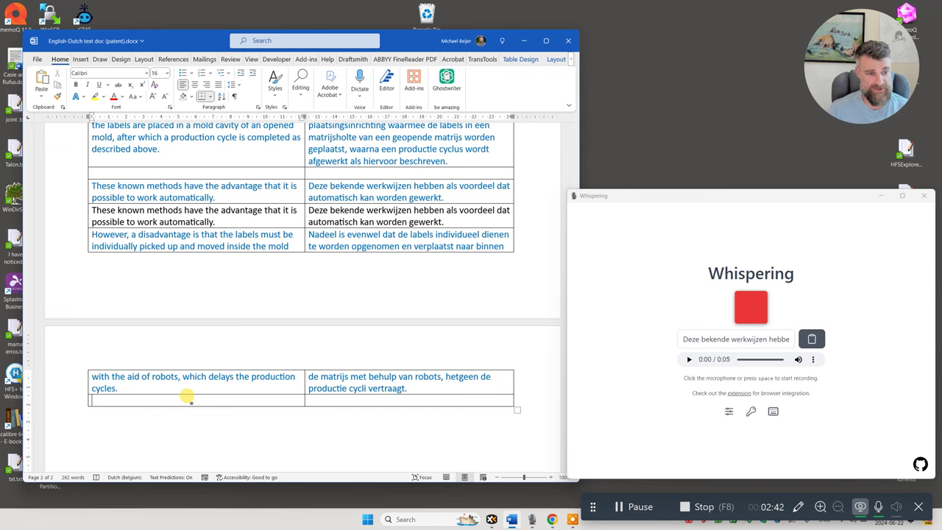
pyautogui.hotkey('ctrl', 'shift', ';')
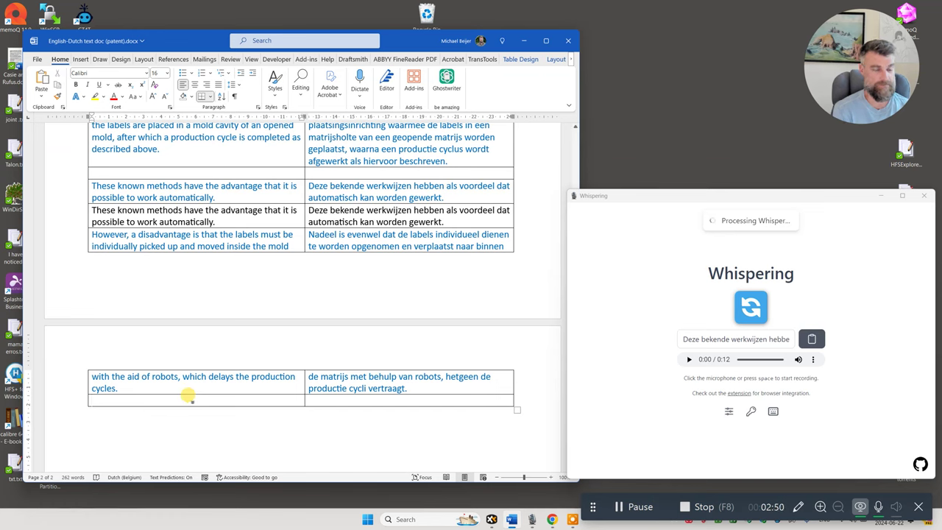
pyautogui.click(192, 399)
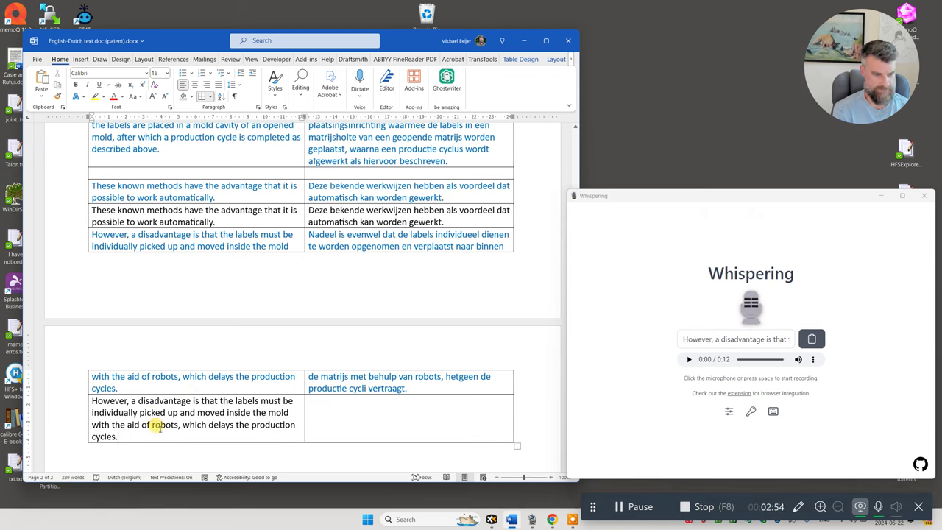
# - Dictate the Dutch sentence beginning "Nadeel is evenwel dat de labels individueel dienen te worden opgenomen" into the Dutch cell of the last row
pyautogui.click(340, 415)
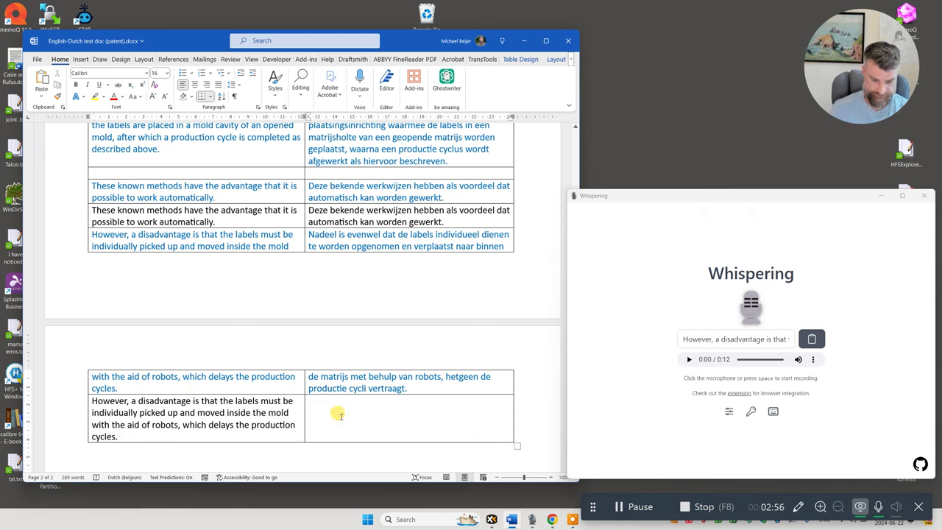
pyautogui.hotkey('ctrl', 'shift', ';')
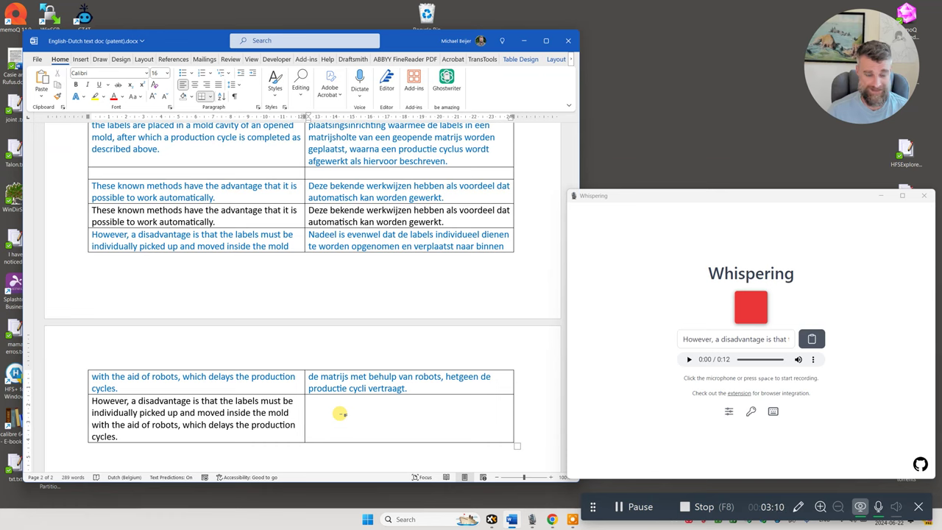
pyautogui.hotkey('ctrl', 'shift', ';')
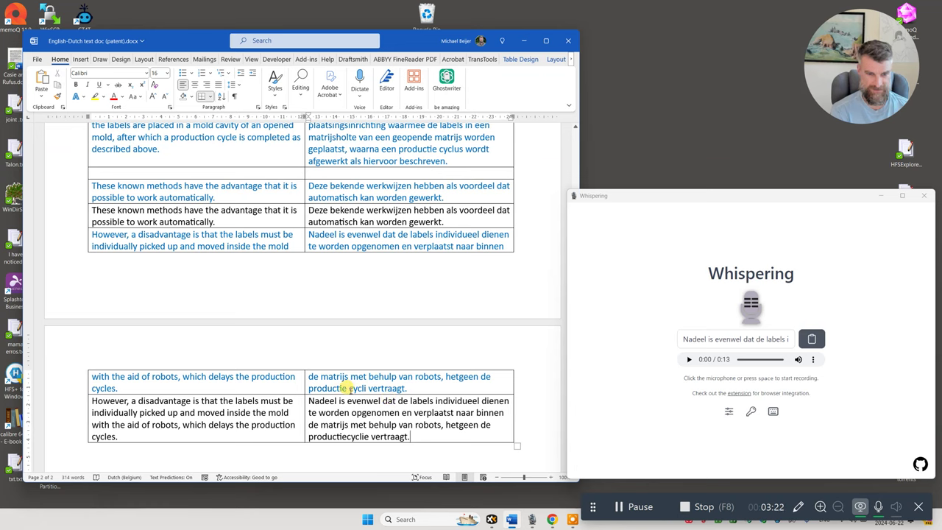
pyautogui.click(345, 388)
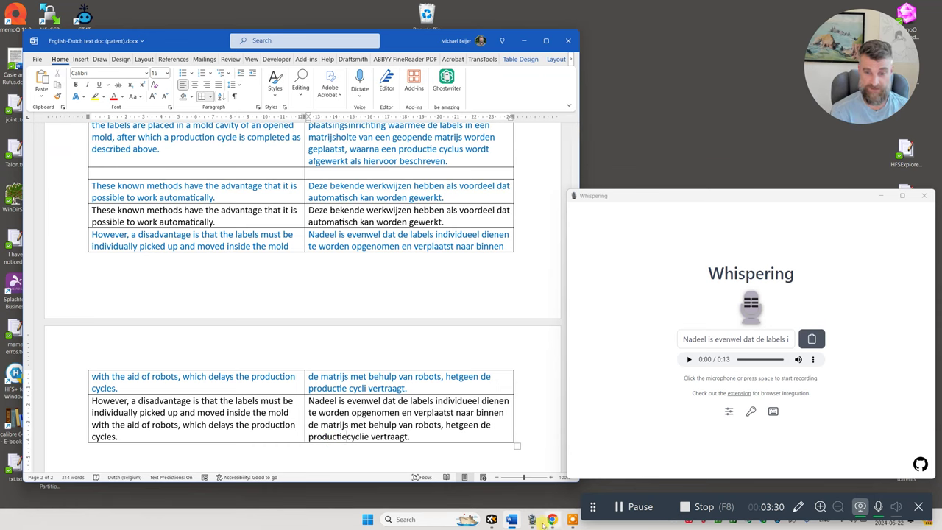
# - Switch back to Chrome to view the Whispering GitHub repository page
pyautogui.click(551, 519)
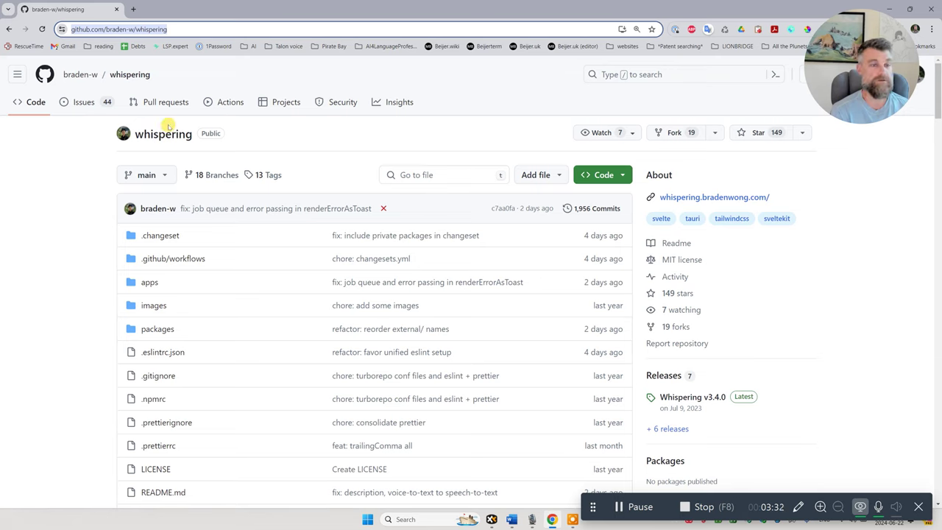